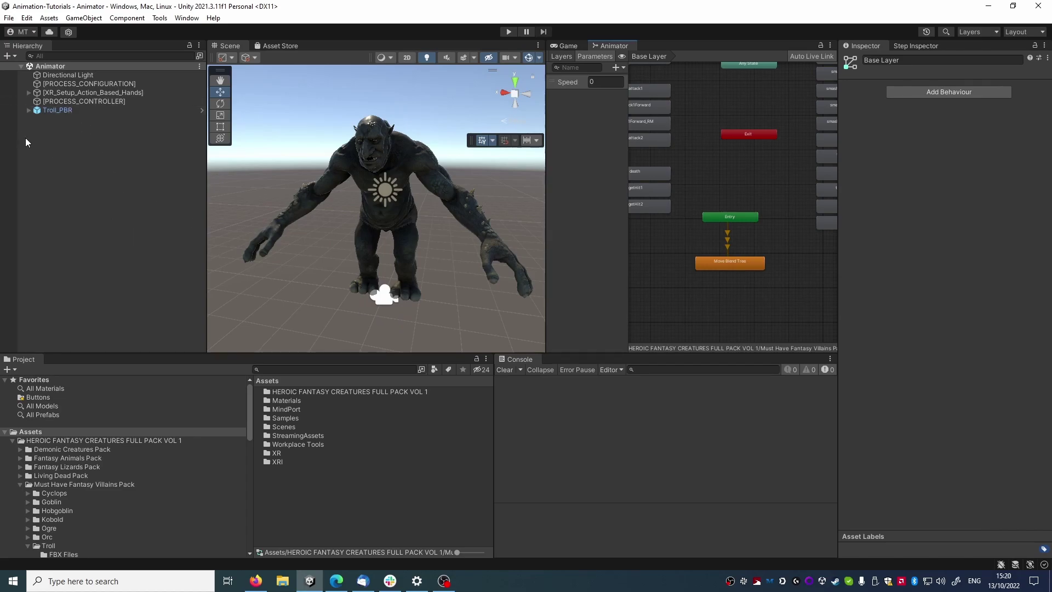
Select Troll_PBR and frame the Entry and Move Blend Tree states of Troll_Controller in the Animator.
left_click(82, 109)
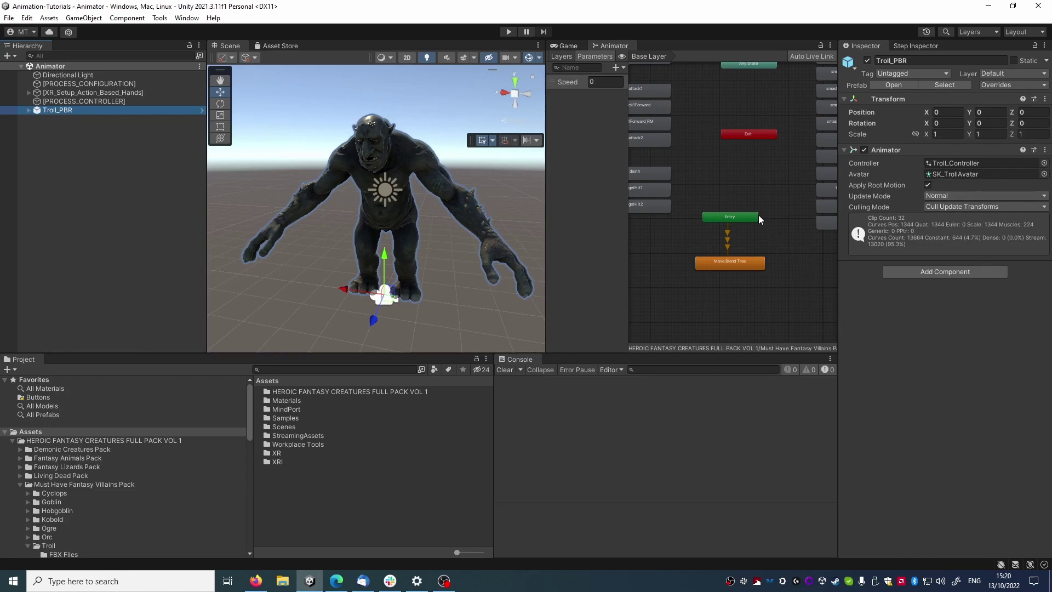
scroll(719, 233, "down", 4)
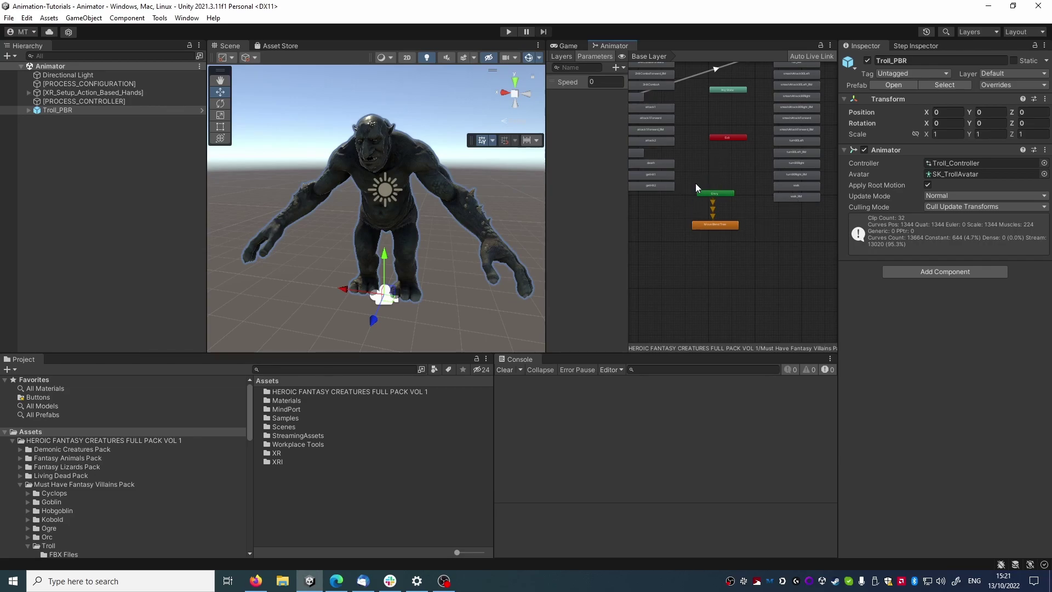
scroll(695, 201, "up", 5)
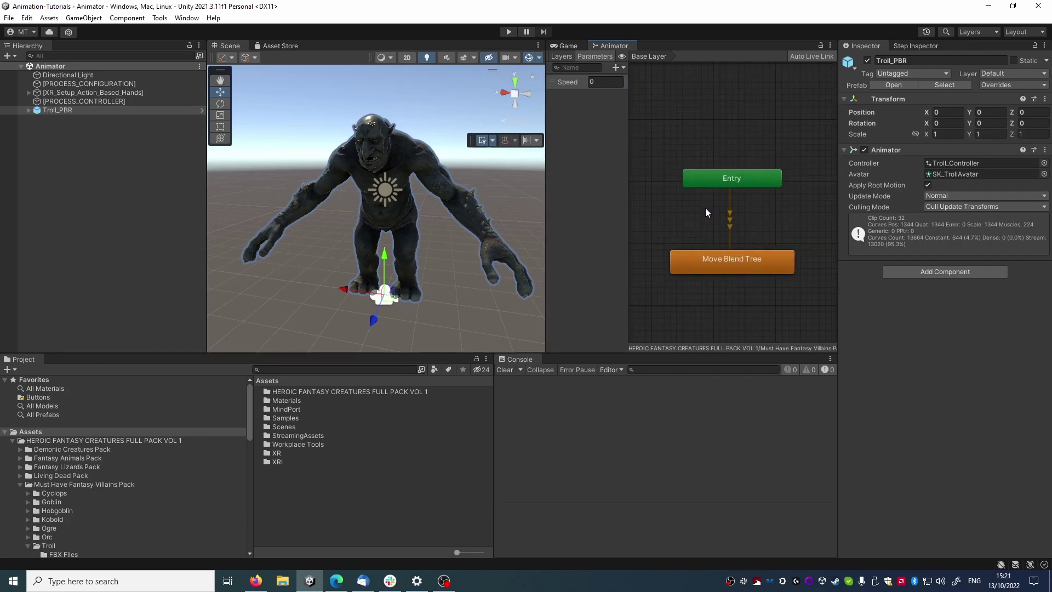
Open the Move Blend Tree to show idle 0, walk 10 and run 20 blended on Speed.
double_click(726, 262)
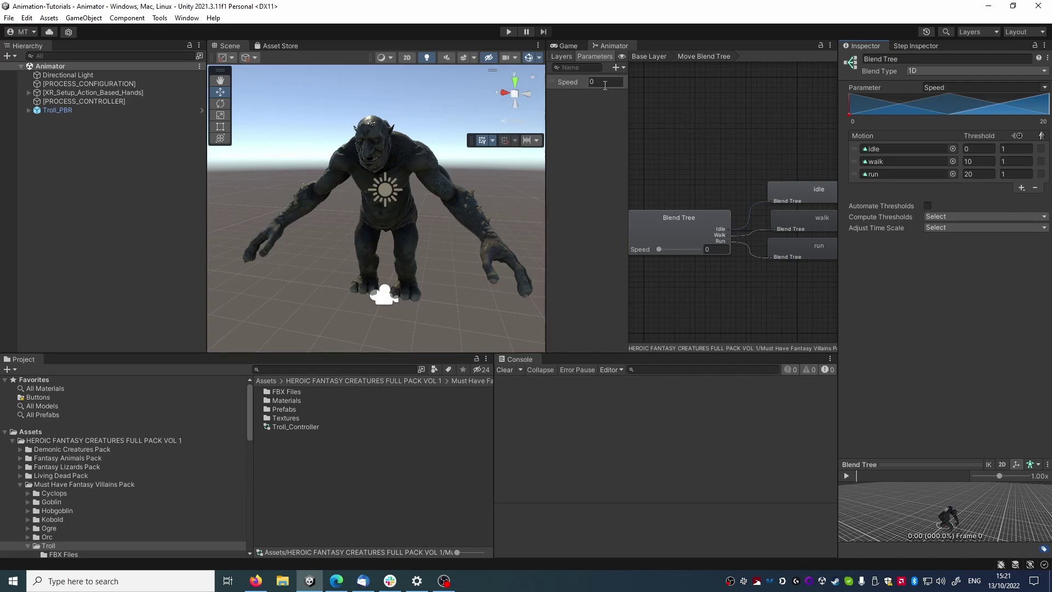
middle_click_drag(736, 153, 755, 130)
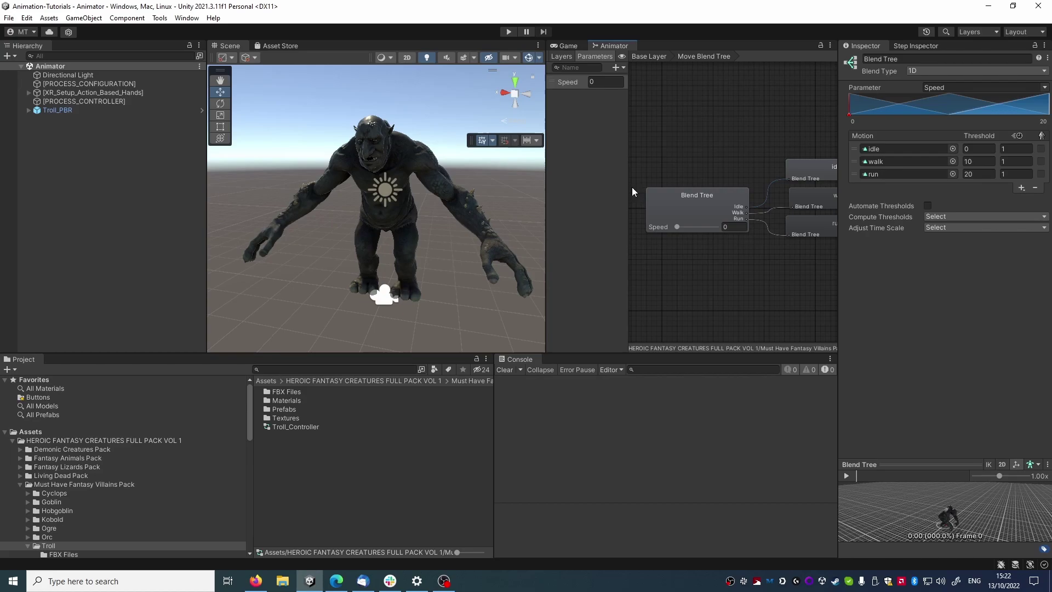
Open the VR Builder Workflow Editor from the Tools menu and reposition its window.
left_click(160, 18)
mouse_move(200, 38)
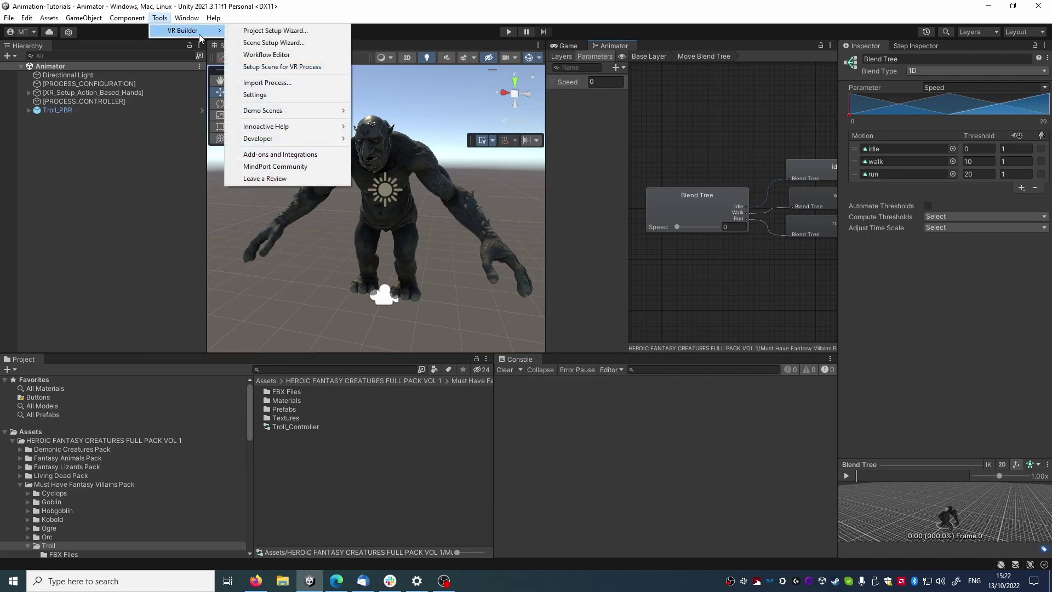
left_click(255, 55)
left_click_drag(414, 138, 482, 198)
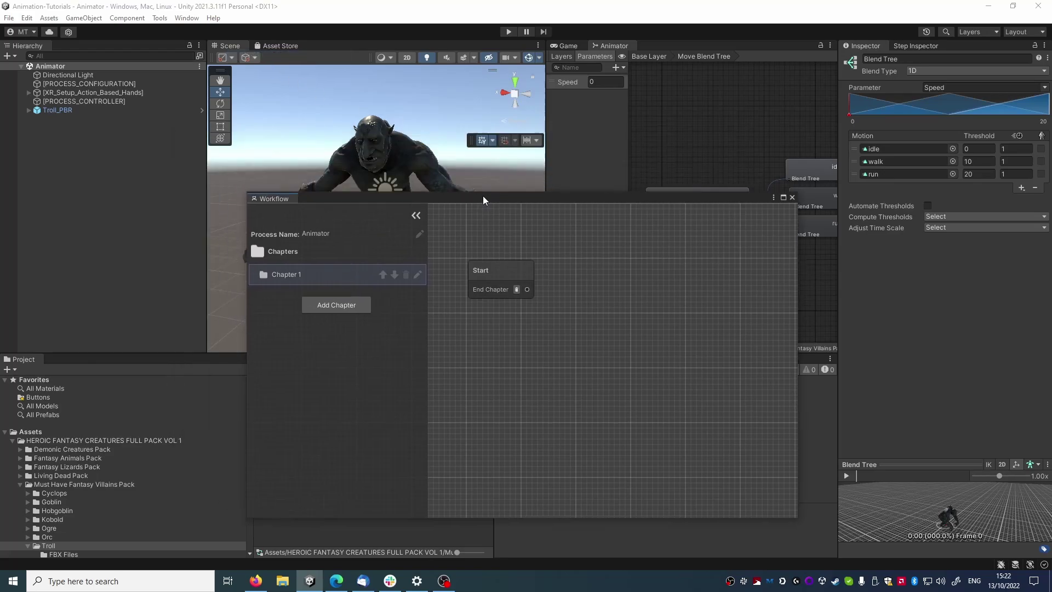
Add a new Step beside the Start node and connect Start to it.
right_click(613, 267)
left_click(632, 274)
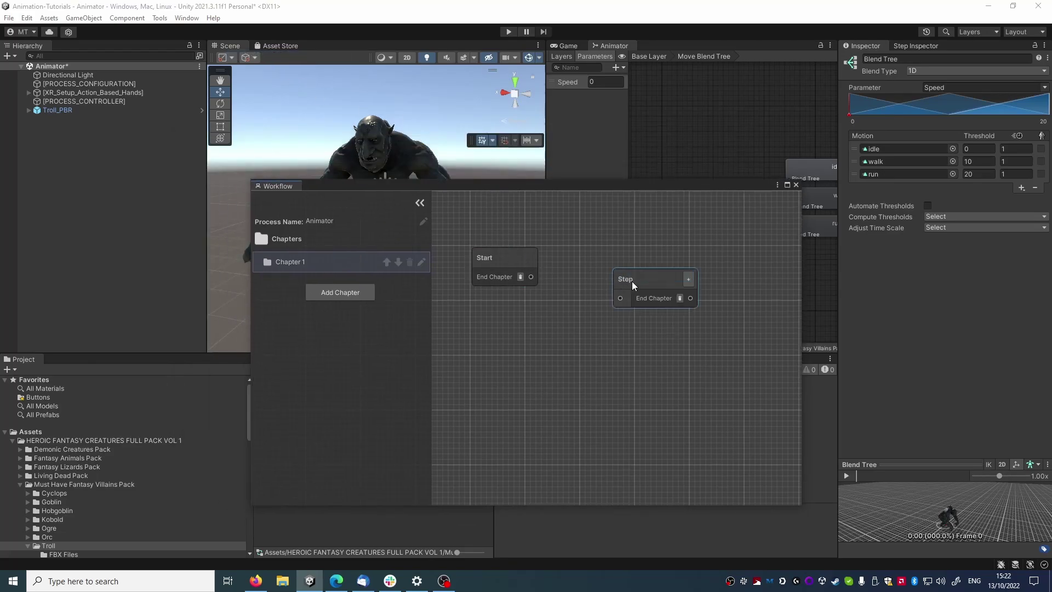
left_click_drag(632, 279, 589, 258)
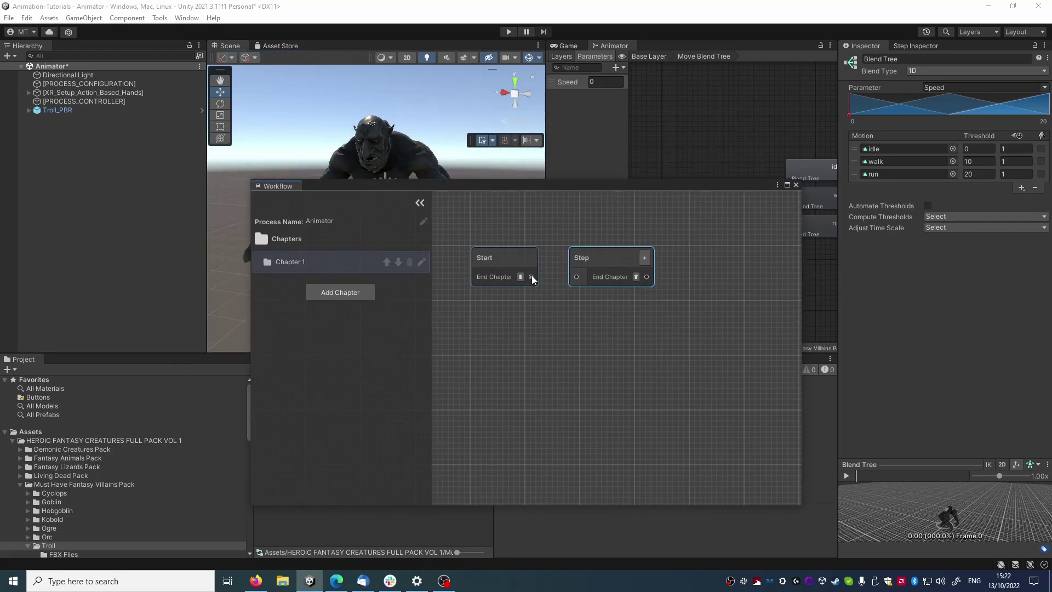
left_click_drag(531, 277, 577, 277)
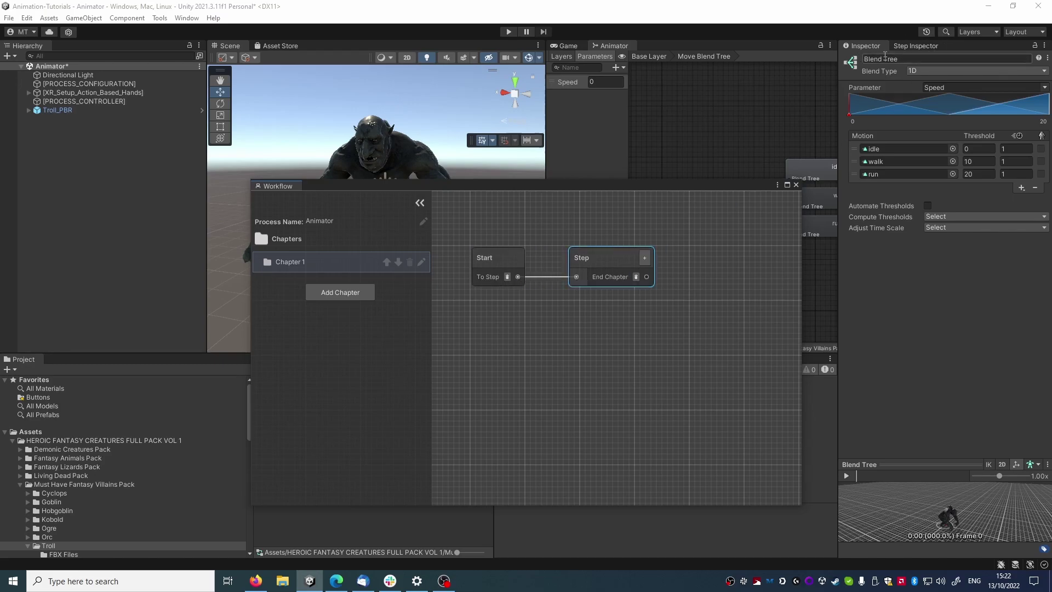
Add an Animation > Set Animator Float behavior to the Step.
left_click(912, 46)
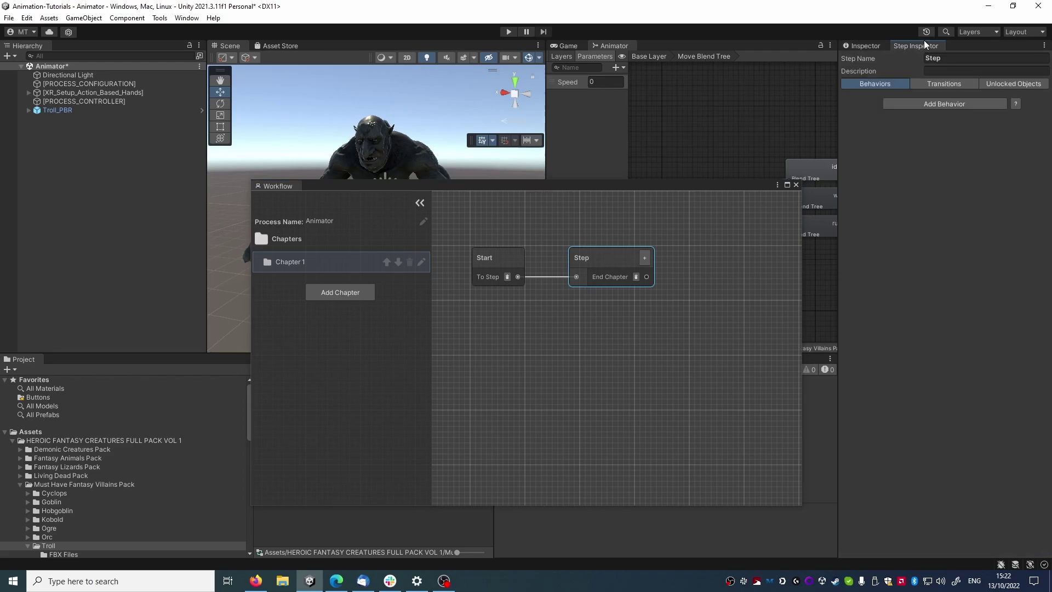
left_click(917, 99)
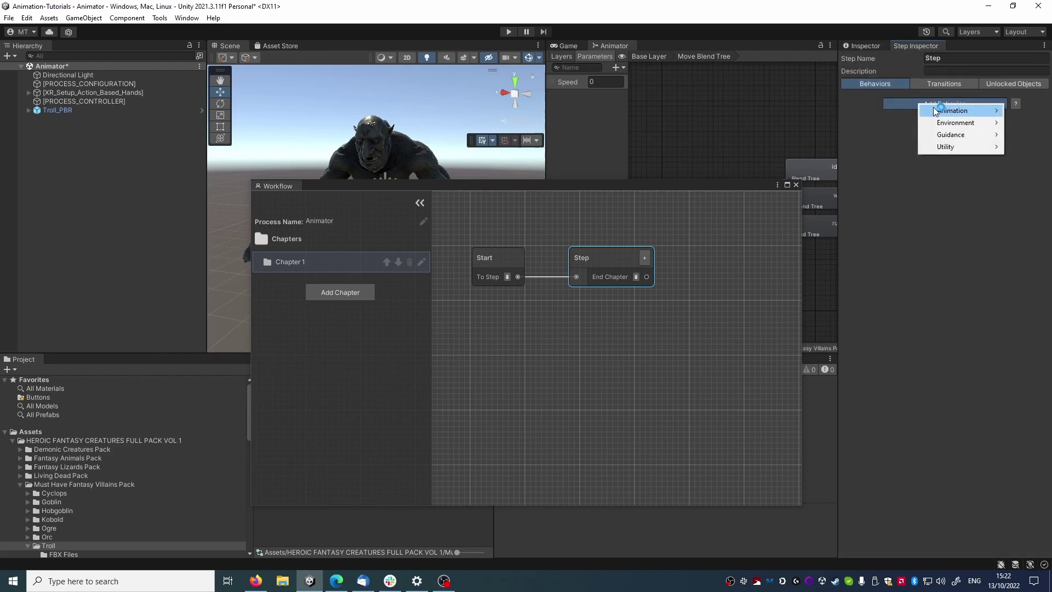
mouse_move(956, 111)
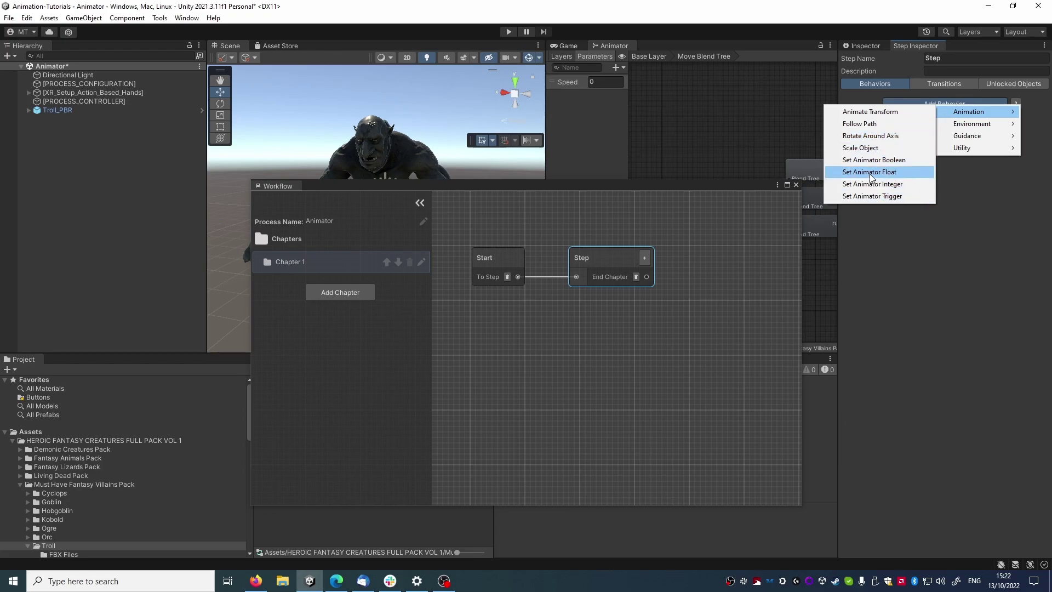
left_click(867, 174)
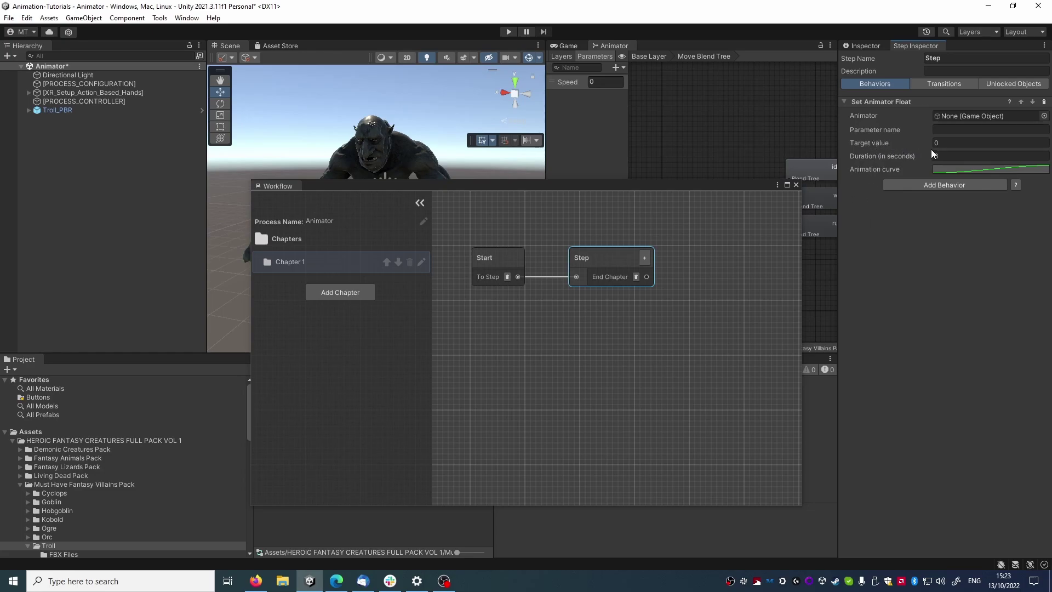
Add an Animation > Set Animator Boolean behavior to the Step as well.
left_click(920, 184)
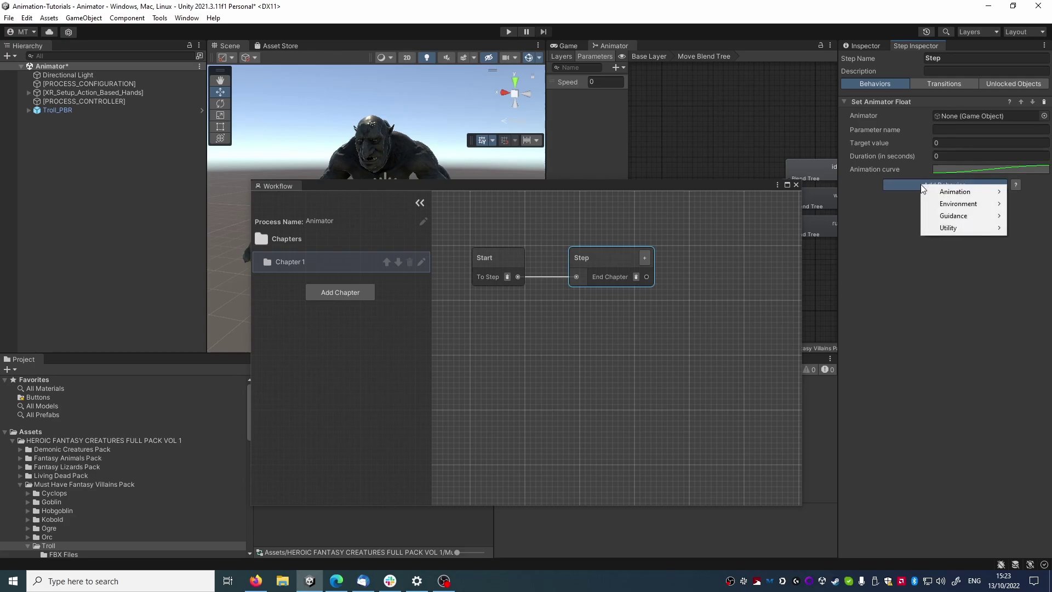
mouse_move(948, 191)
left_click(854, 240)
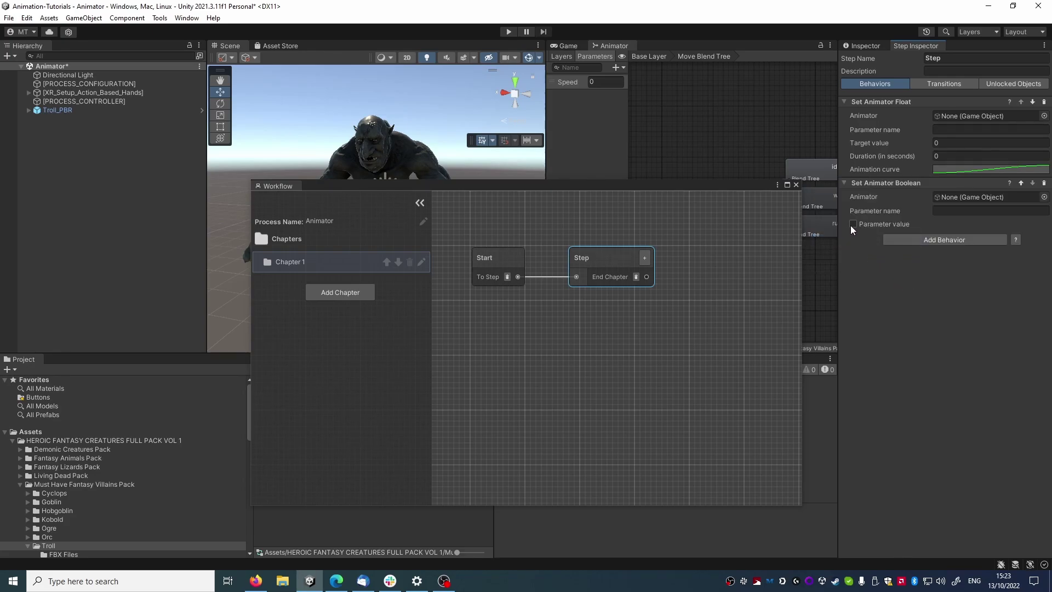
Delete the Set Animator Boolean, assign Troll_PBR as the Float behavior's animator, and apply Fix it.
left_click(1043, 183)
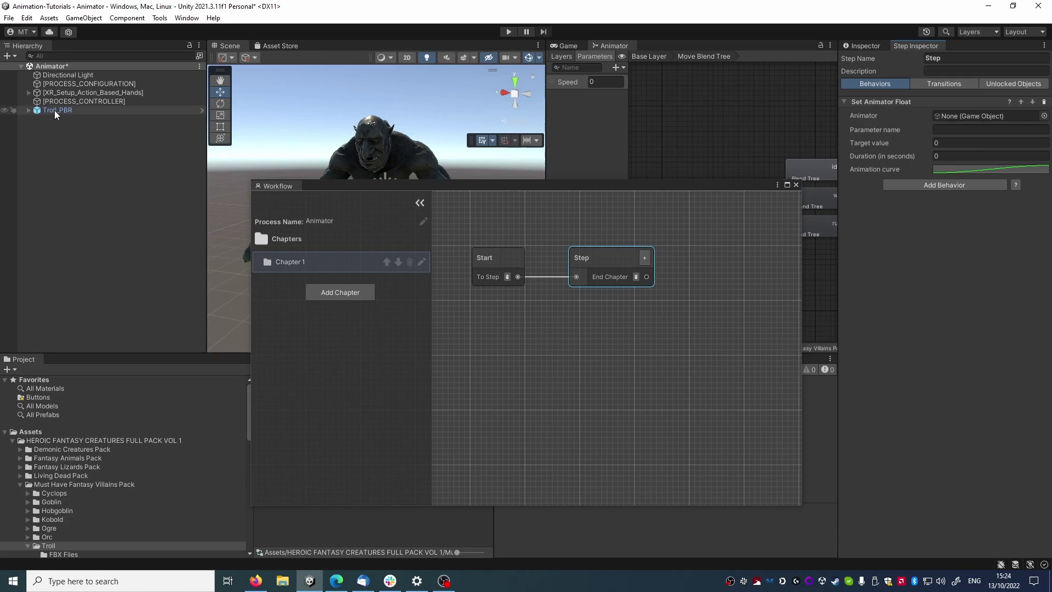
left_click_drag(55, 110, 948, 116)
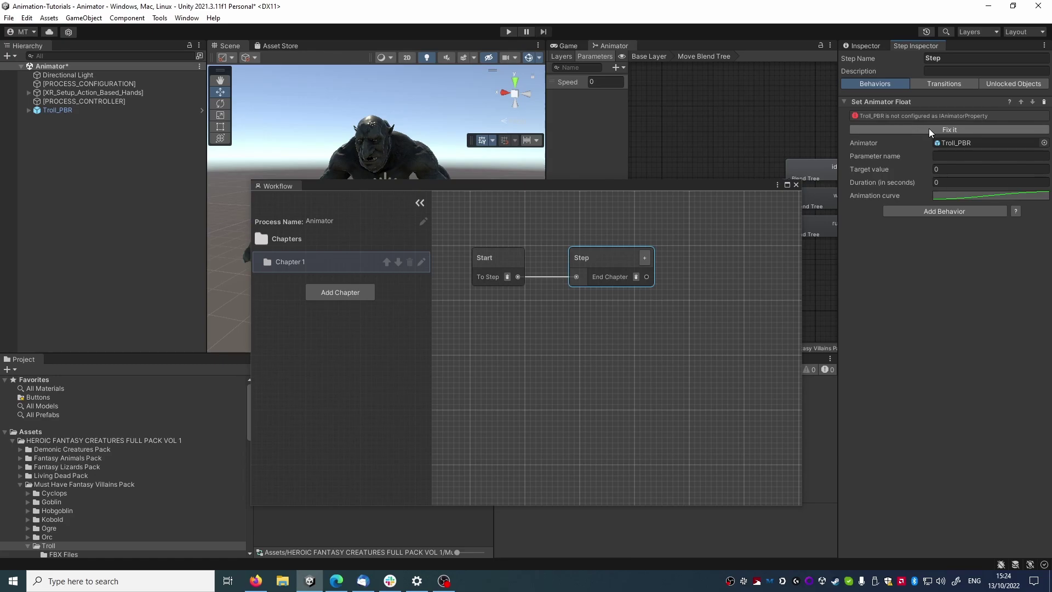
left_click(929, 128)
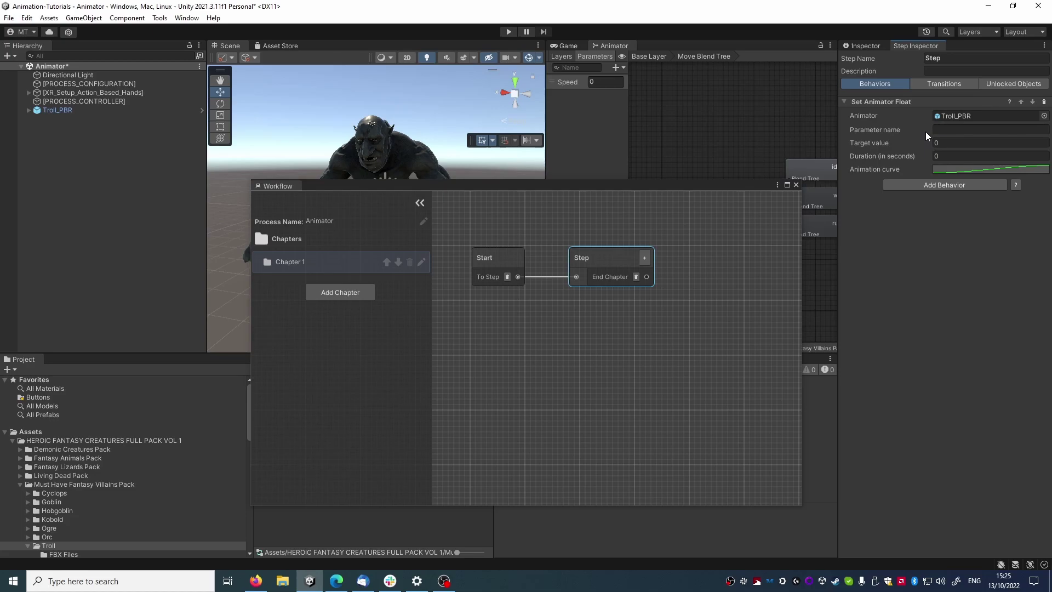
Set the Set Animator Float parameter name to Speed.
left_click(948, 117)
left_click(945, 129)
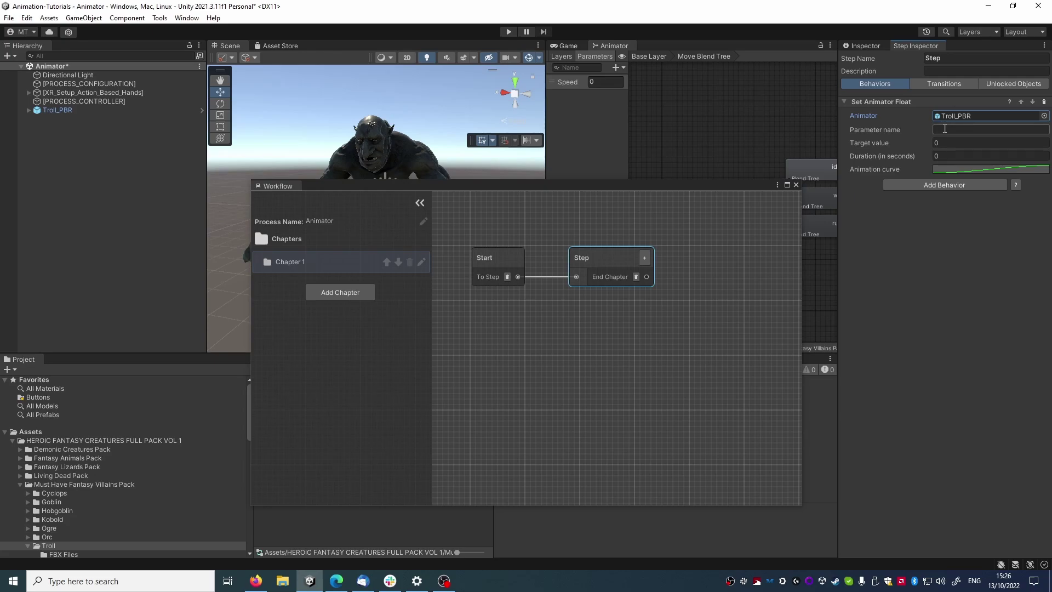
type("Speed")
key("Return")
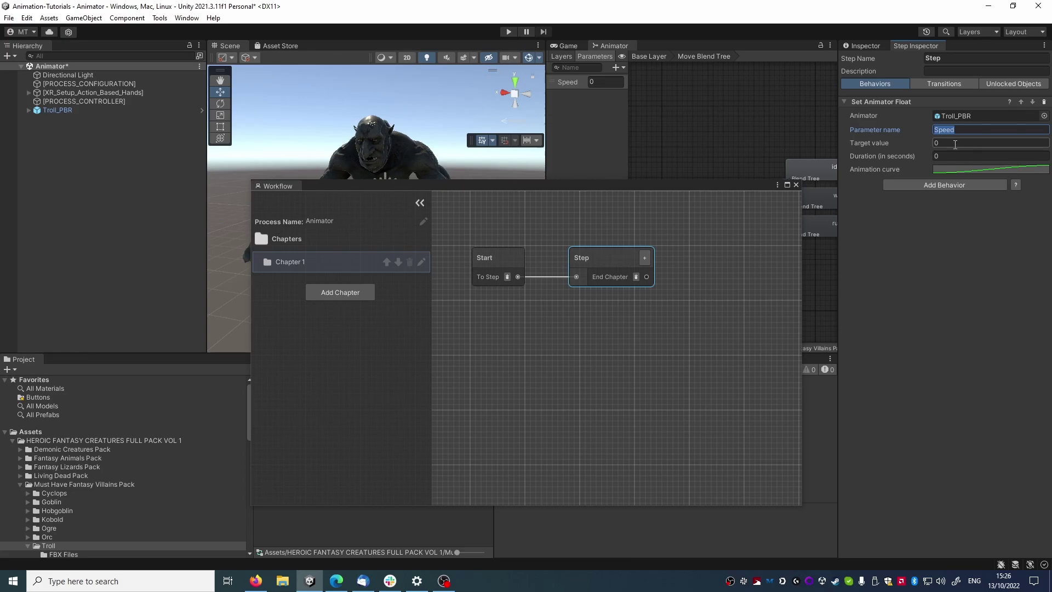
Set target value 20 and duration 20 seconds, then preview and close the animation curve.
left_click(955, 144)
type("20")
key("Tab")
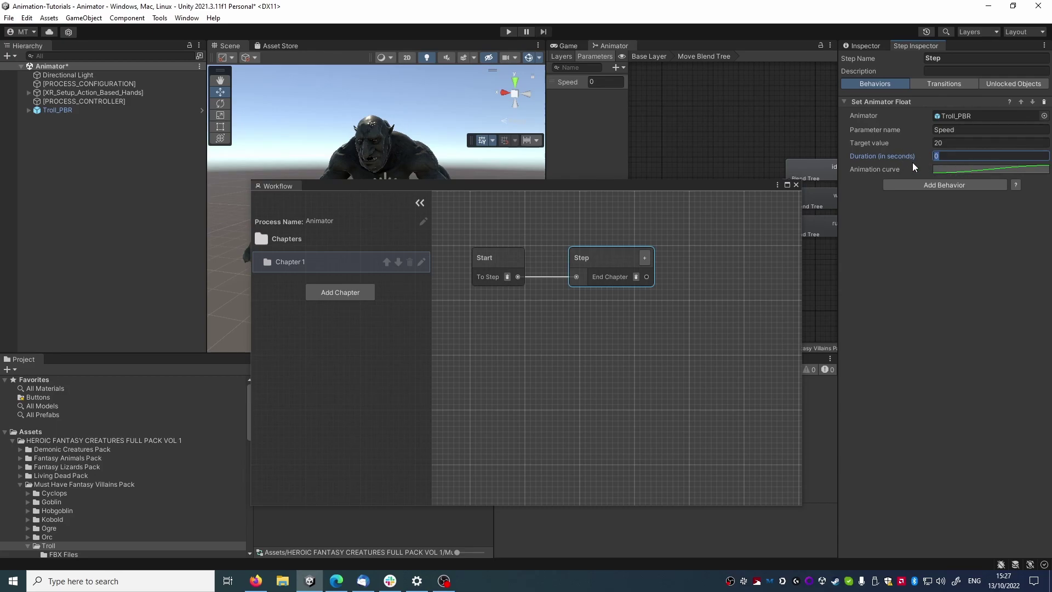
type("20")
left_click(953, 167)
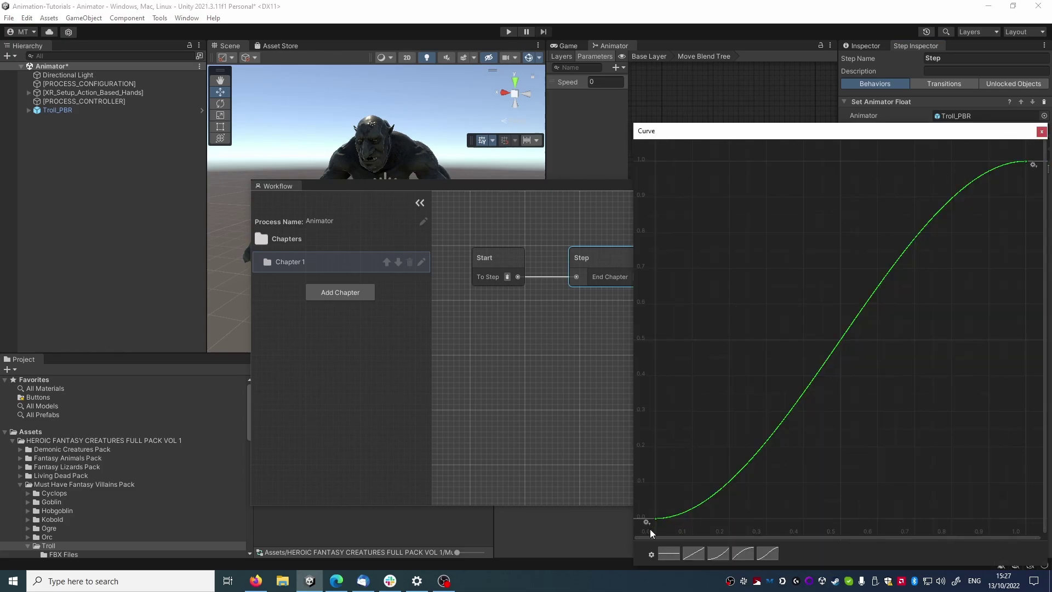
left_click(1041, 131)
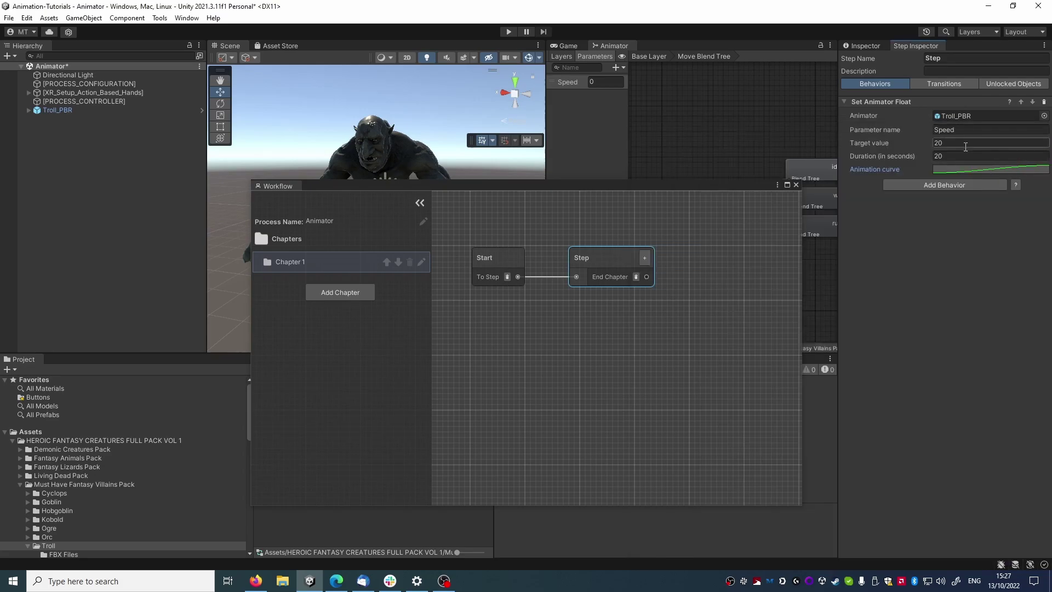
Close the Workflow window and run the scene, watching Speed climb toward 20.
left_click(795, 185)
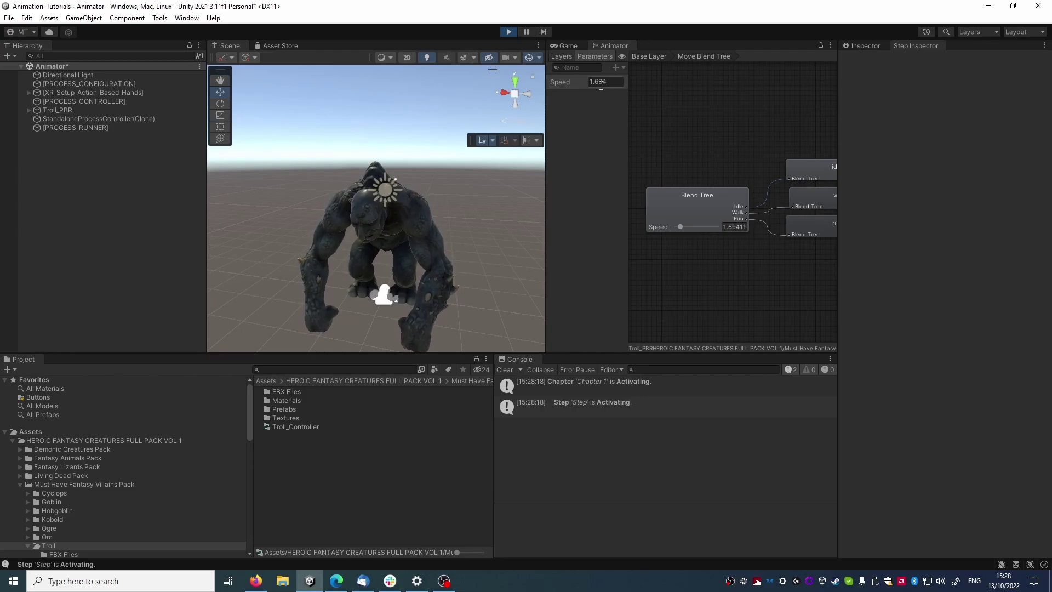
left_click(601, 82)
type("2.666")
left_click_drag(560, 82, 593, 233)
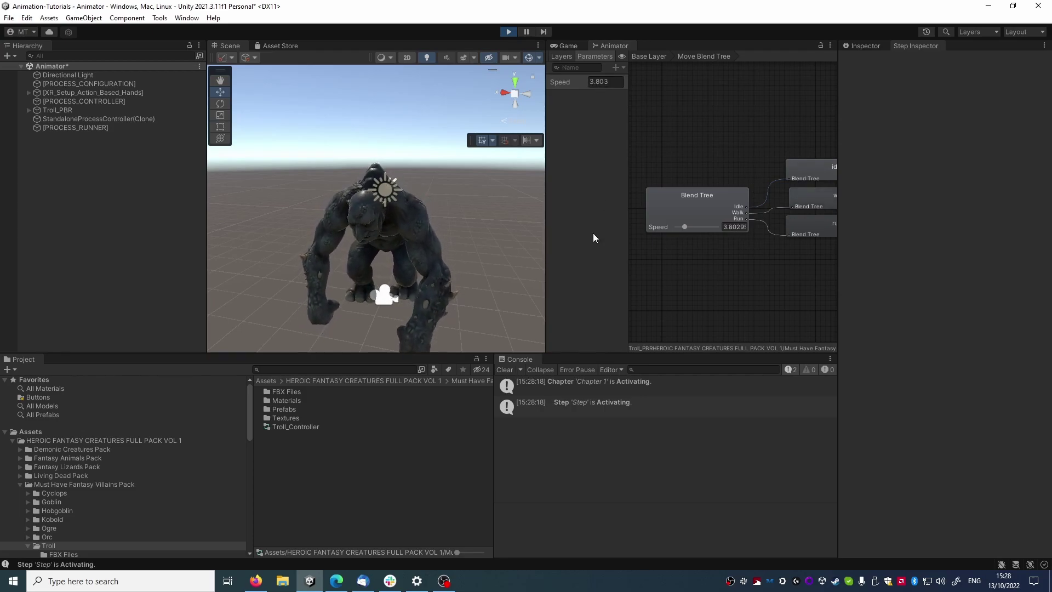
left_click_drag(397, 316, 594, 264)
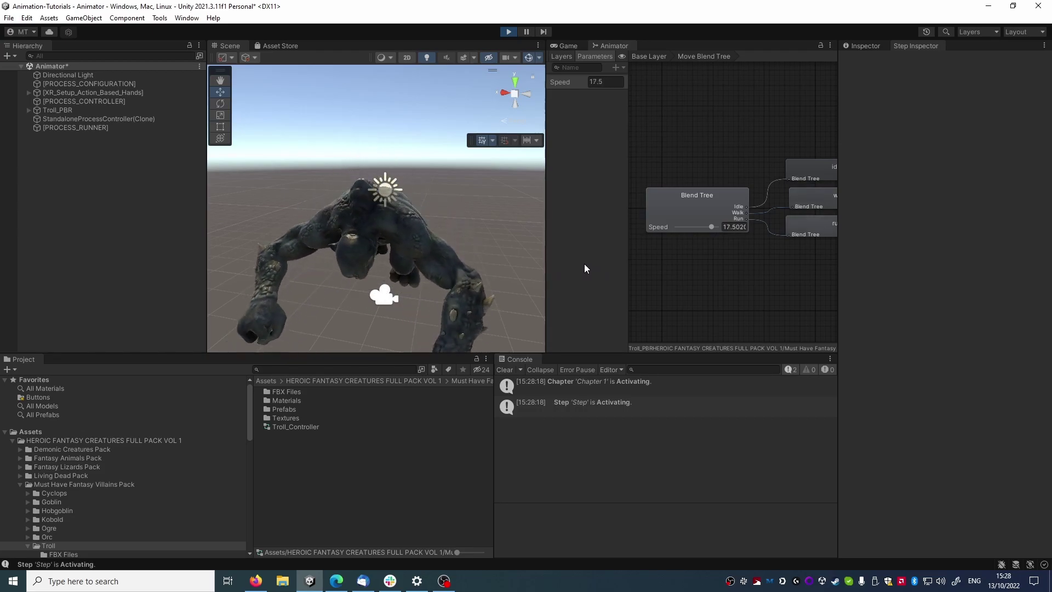